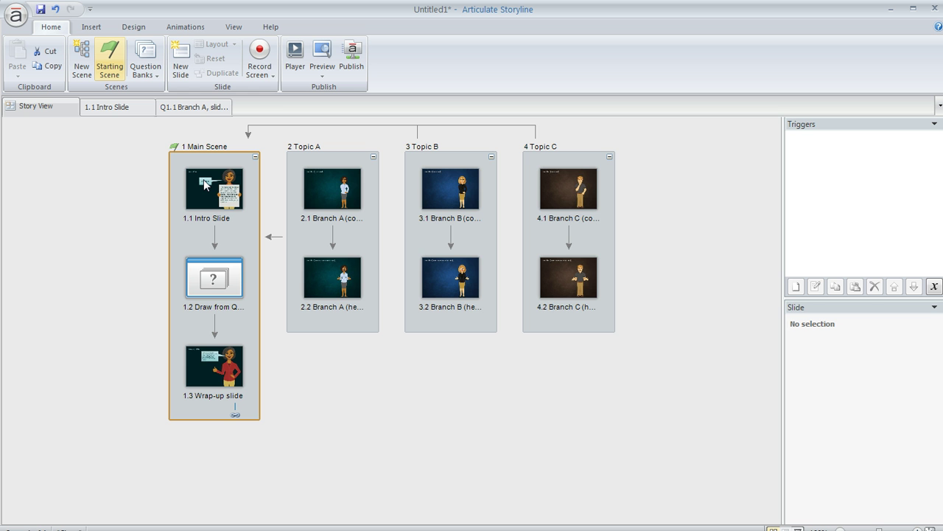
Examine the Topic A, B and C scenes and the Main Scene's intro and wrap-up slides in the story map.
left_click(331, 160)
left_click(434, 164)
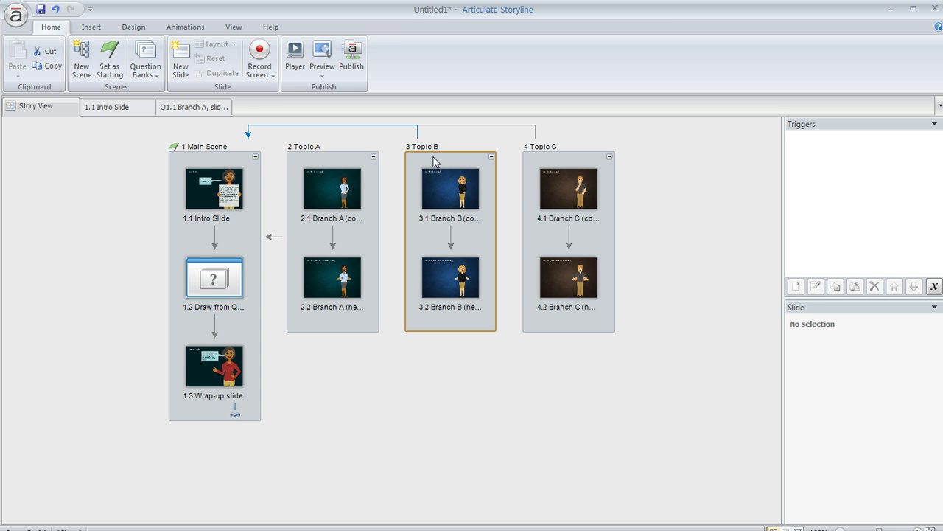
left_click(584, 160)
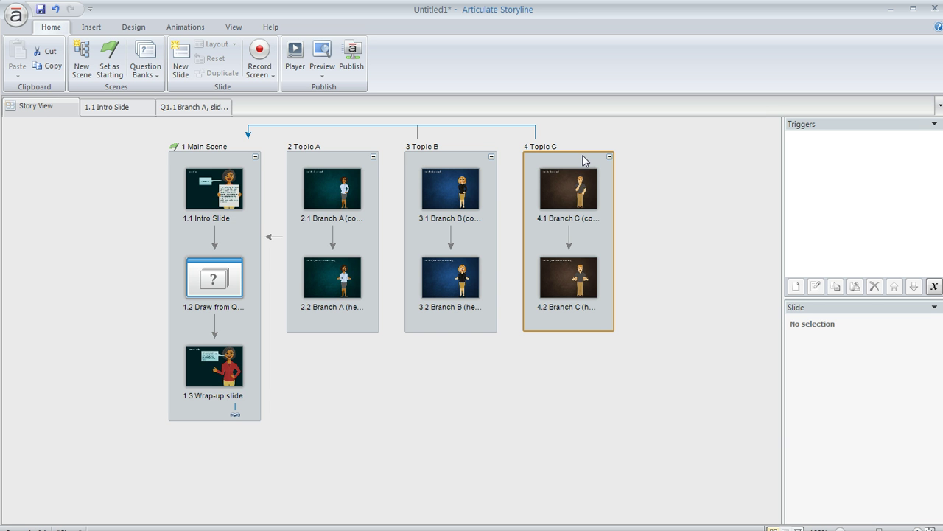
left_click(352, 162)
left_click(446, 163)
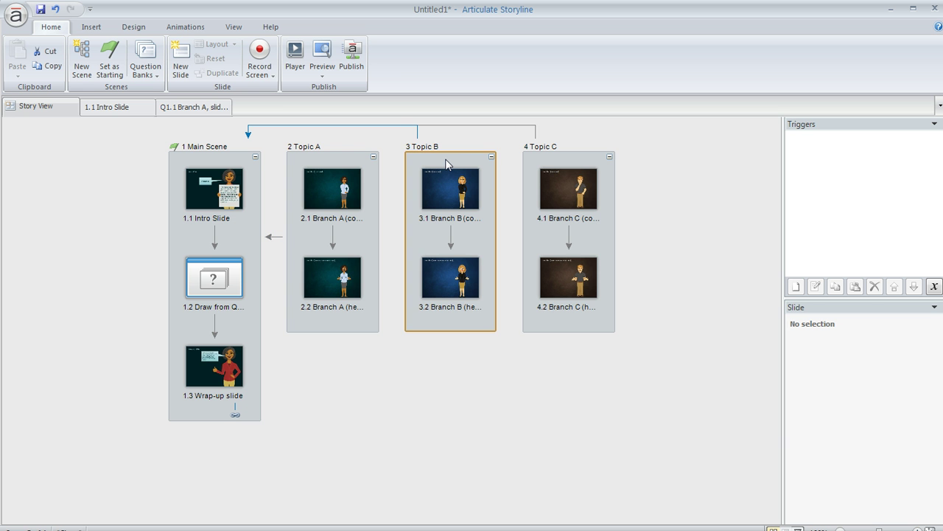
left_click(551, 164)
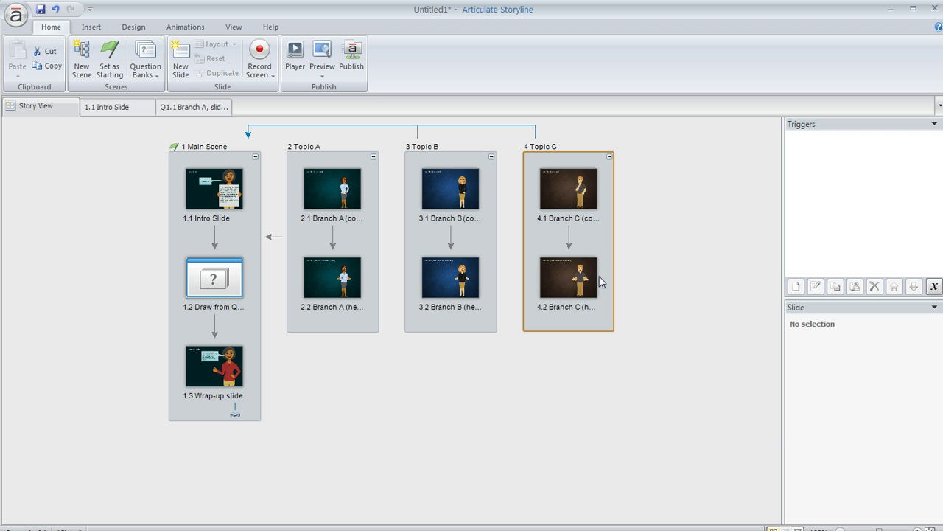
left_click(208, 162)
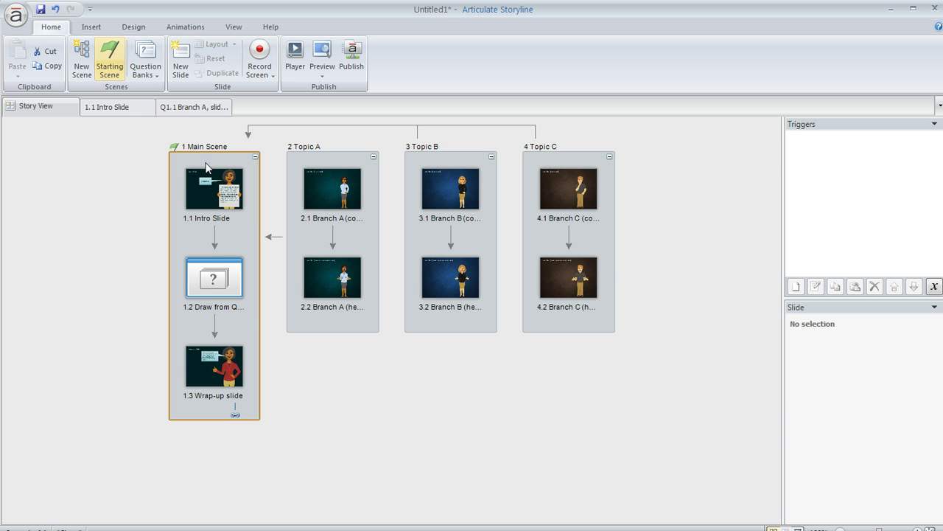
left_click(221, 189)
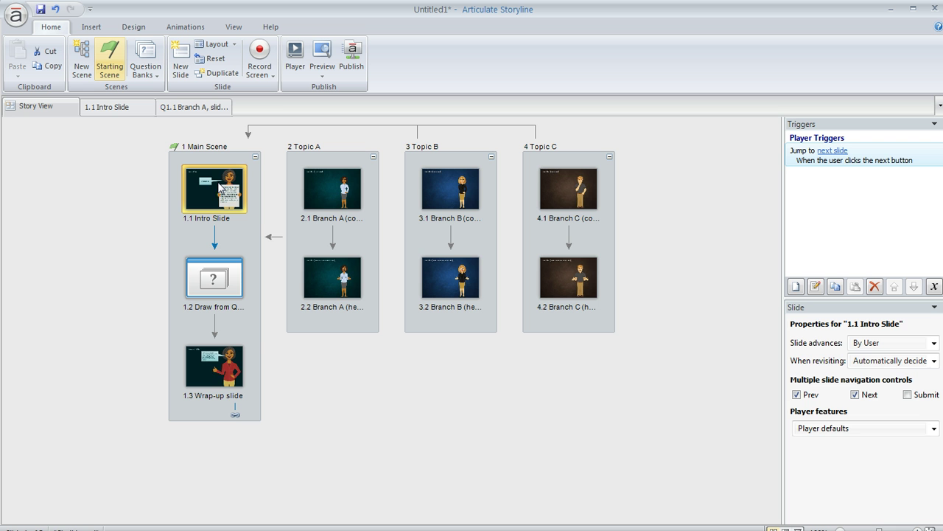
left_click(221, 369)
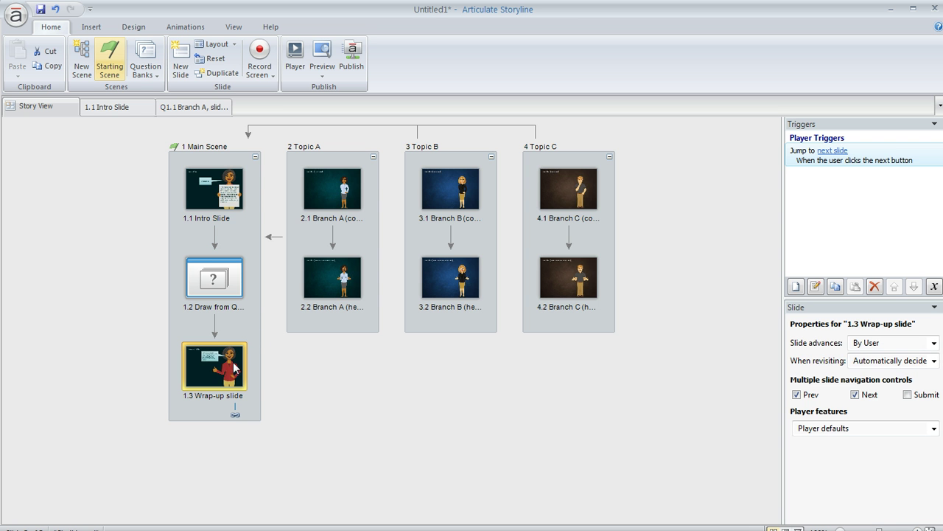
Set the Main Scene's question draw to include 1 randomly drawn question from Question Bank 1.
left_click(232, 271)
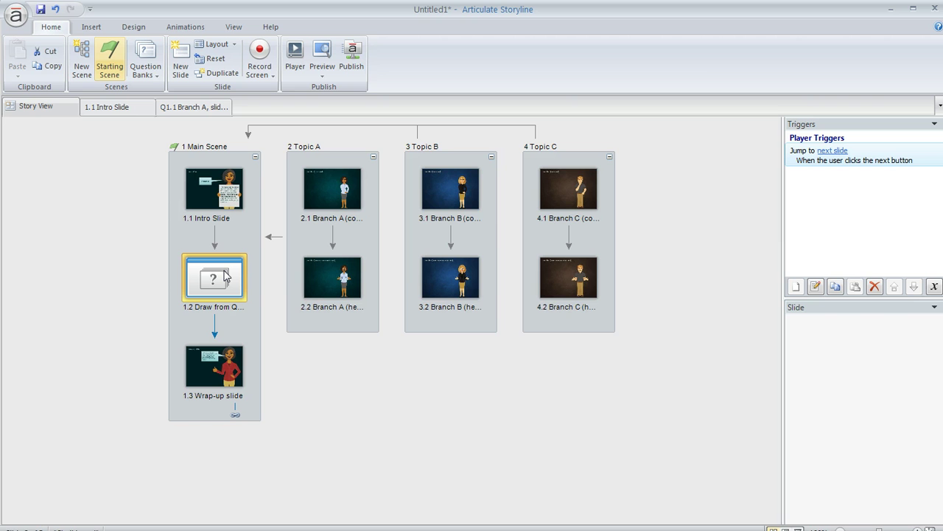
double_click(224, 275)
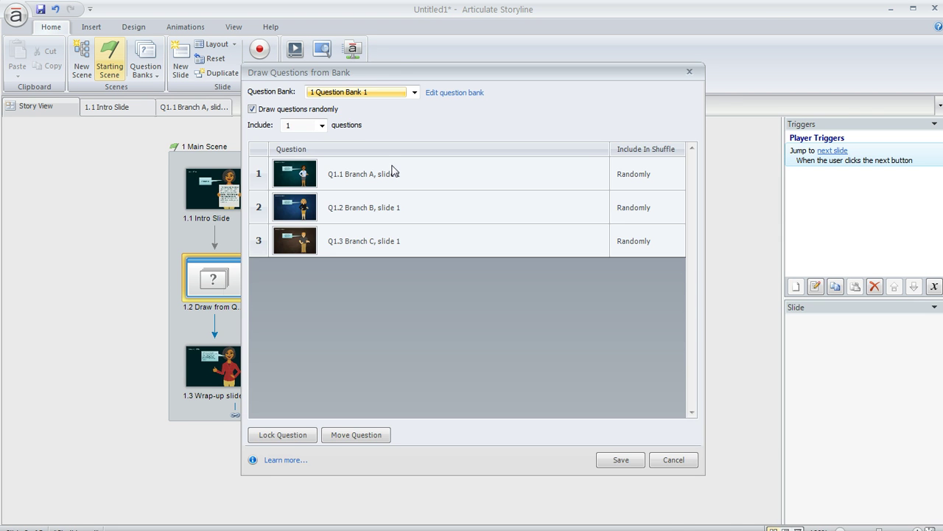
mouse_move(417, 66)
left_mouse_down()
mouse_move(755, 188)
mouse_move(779, 159)
left_mouse_up()
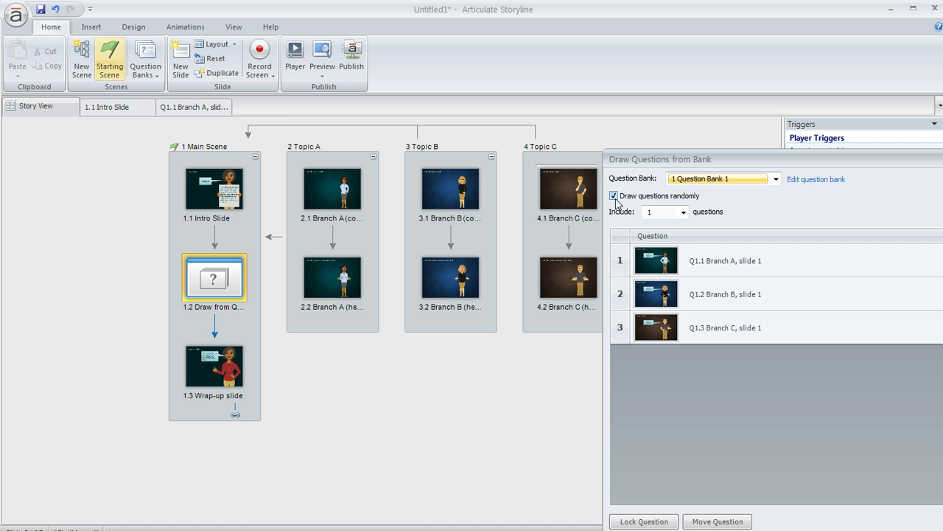
left_click(683, 211)
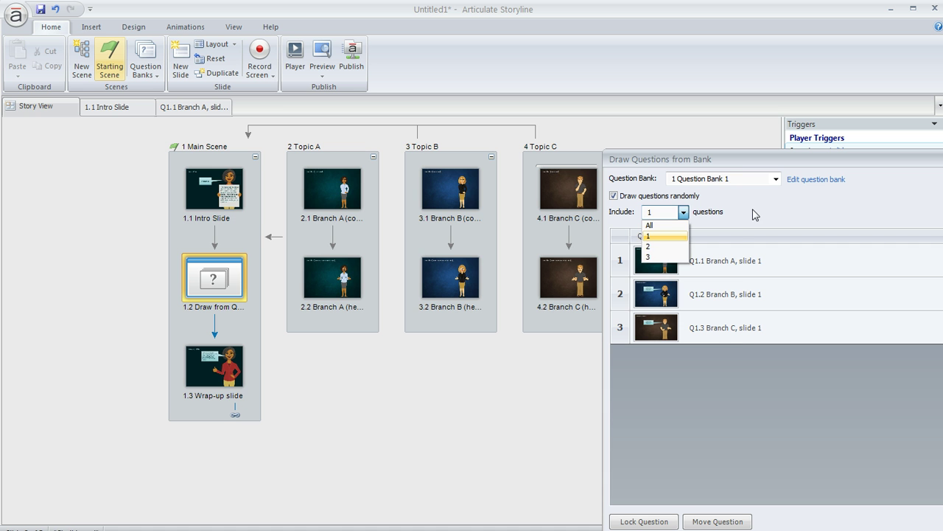
left_click(667, 237)
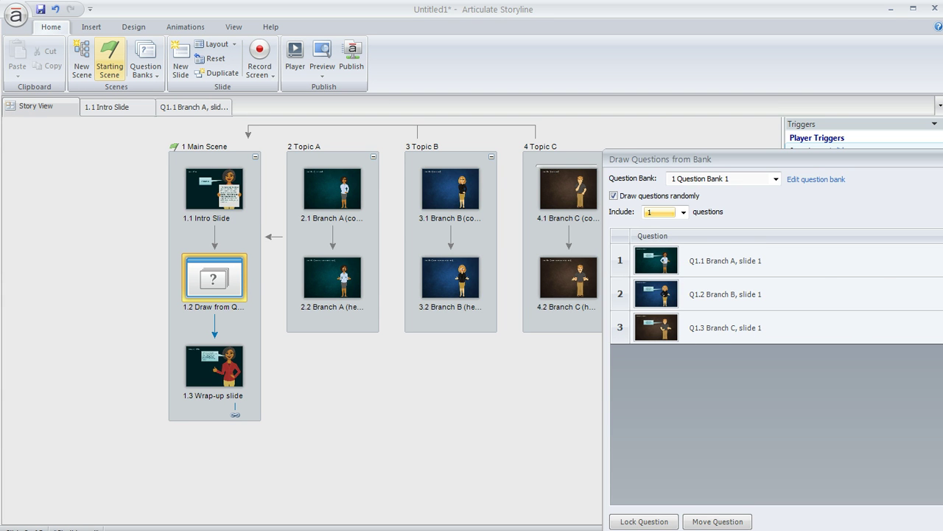
Set the Next button trigger of Branch A, slide 1 in the question bank to jump to slide 2.1 Branch A (continued).
left_click(185, 108)
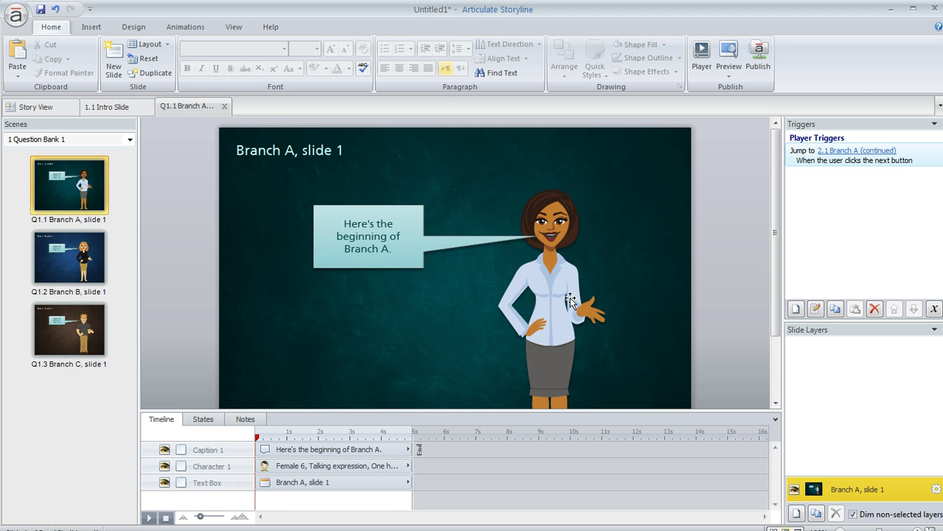
double_click(868, 161)
left_click_drag(529, 210, 762, 135)
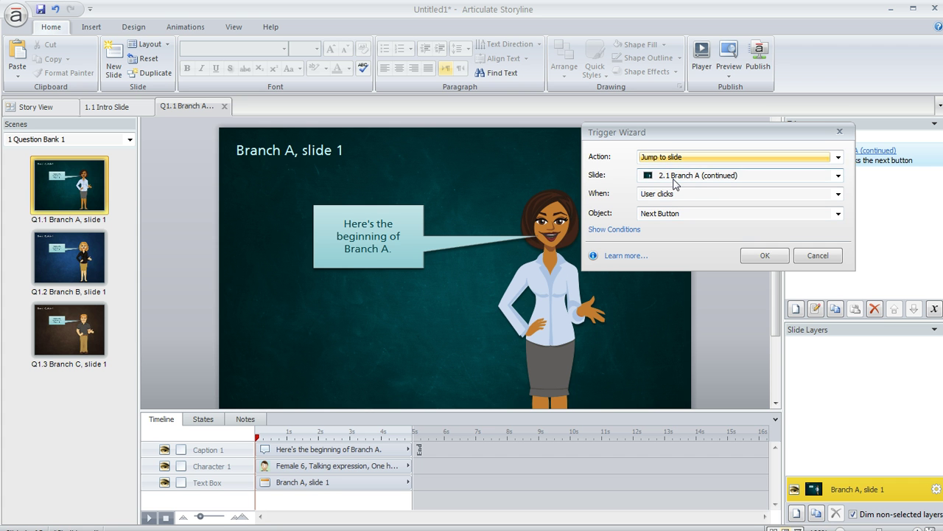
left_click(838, 176)
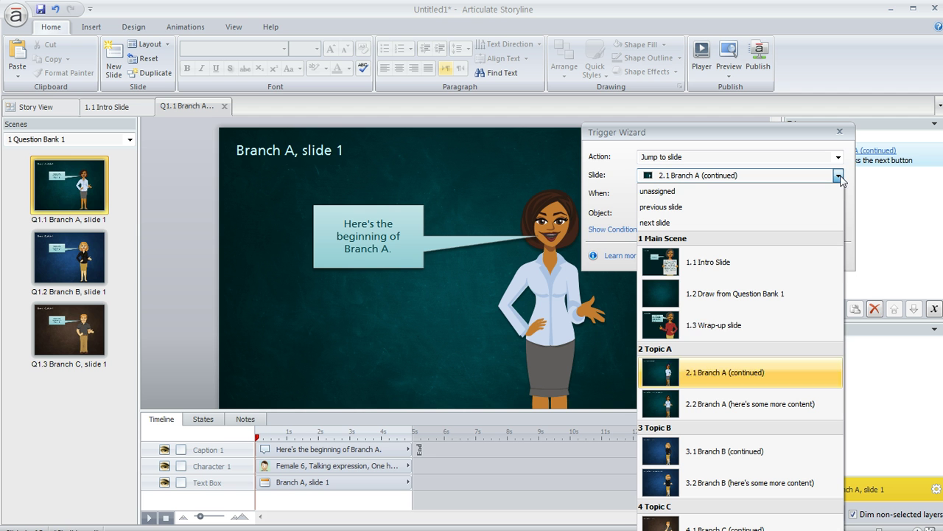
left_click(714, 377)
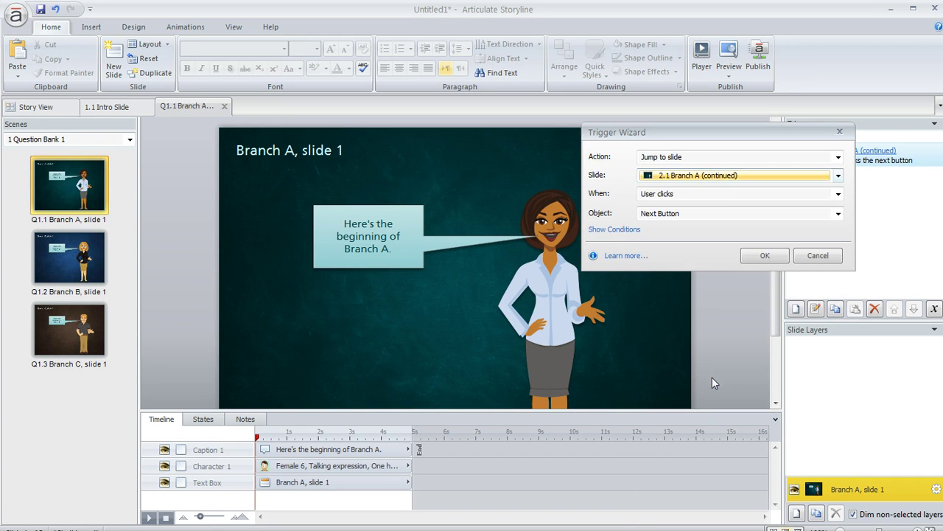
left_click(765, 256)
Check which slides the Next button triggers target on the question bank's Branch B and Branch C slides.
left_click(77, 264)
left_click(830, 152)
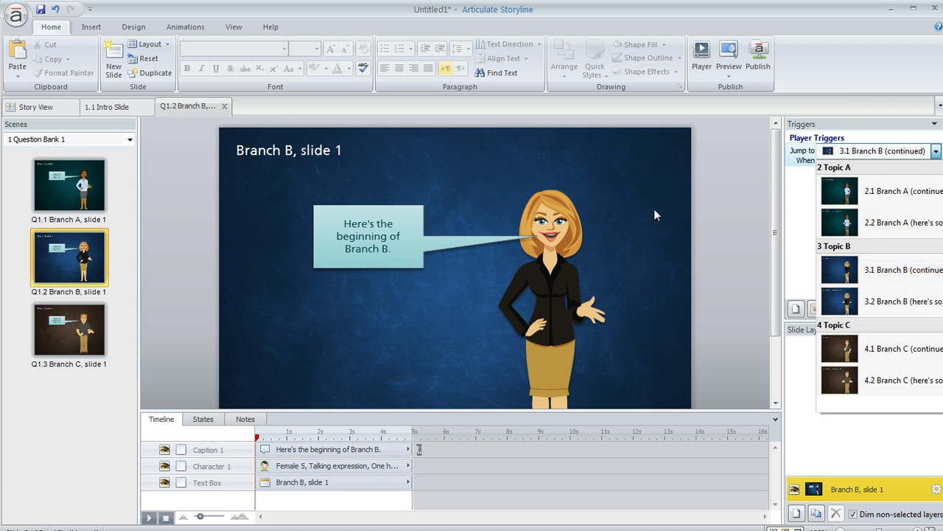
left_click(78, 325)
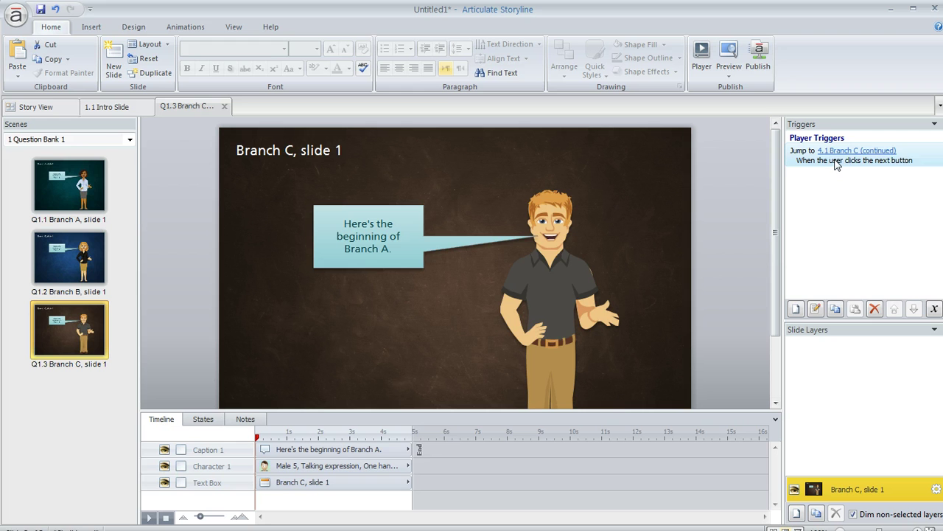
left_click(838, 152)
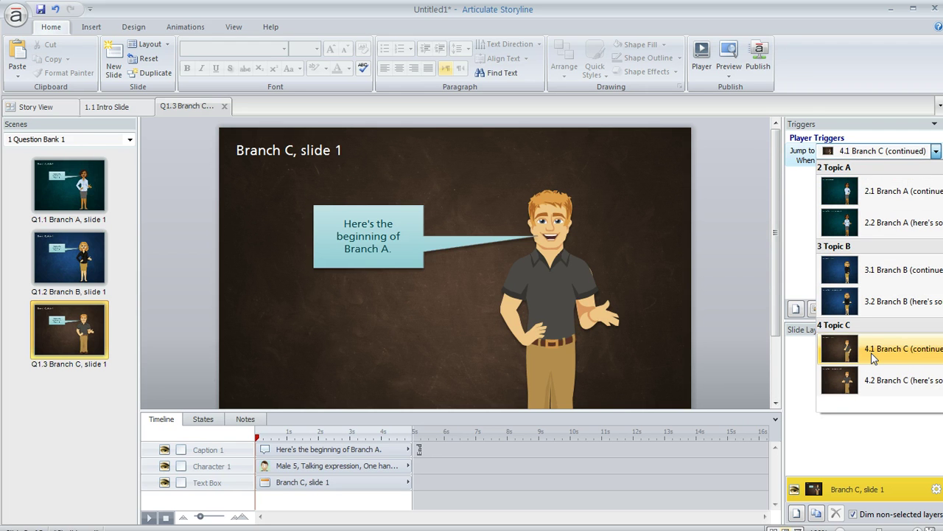
Return to Story View and check the Next button trigger on slide 4.2, the last slide of Topic C.
left_click(56, 112)
left_click(56, 113)
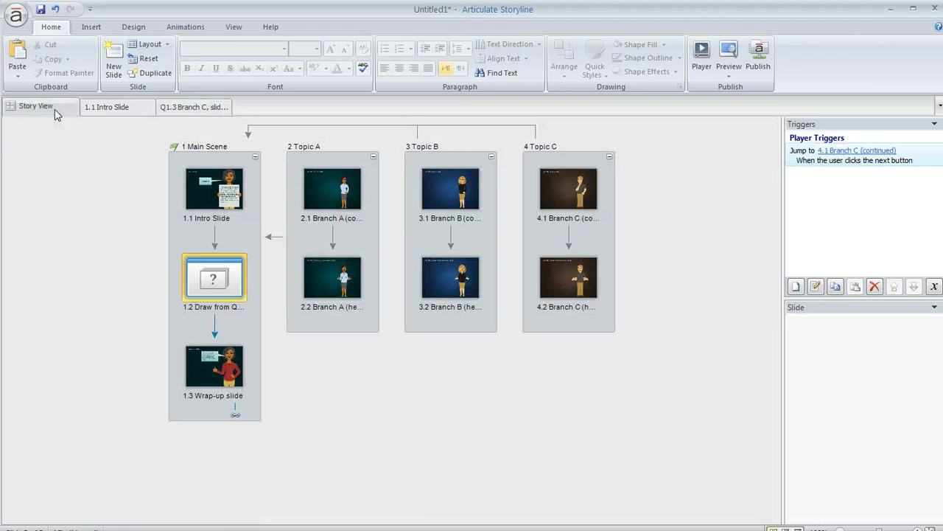
left_click(561, 287)
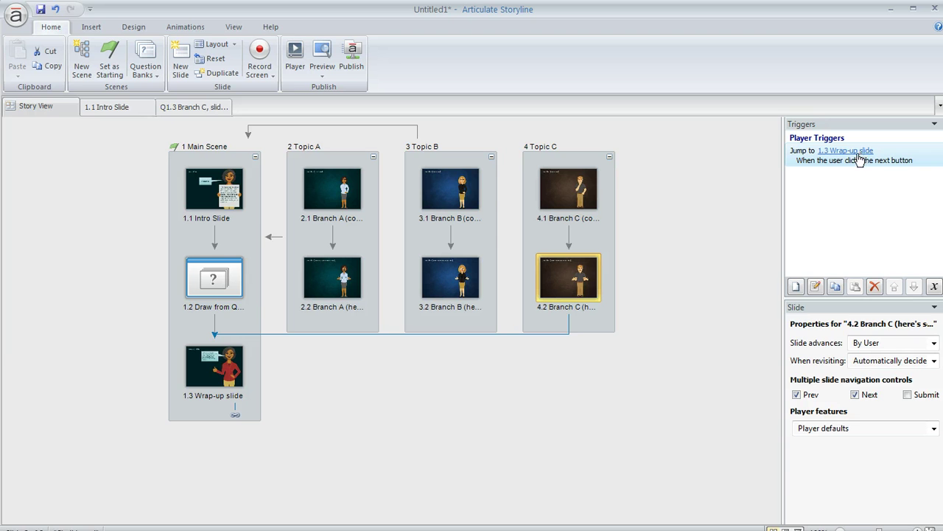
Preview the project from the Intro Slide, advance through the drawn branch to the Wrap-up slide, and close the preview.
left_click(217, 186)
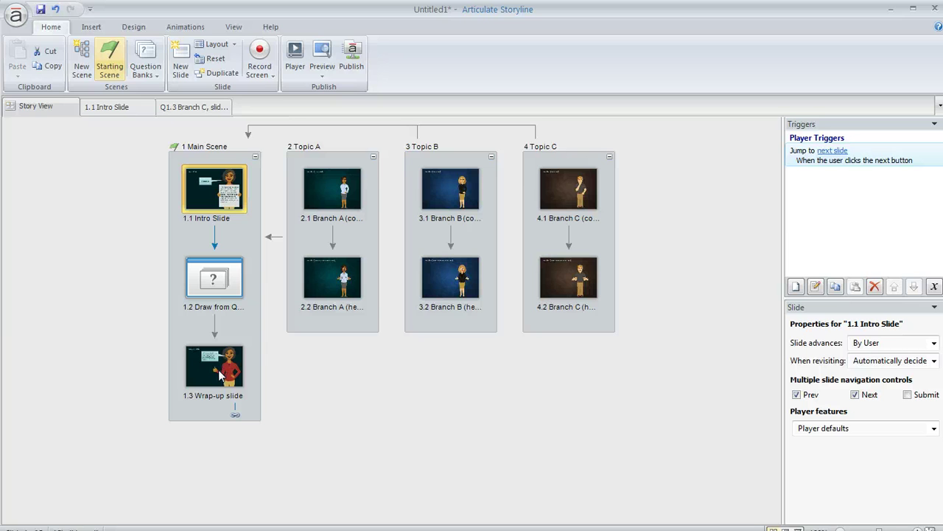
left_click(322, 52)
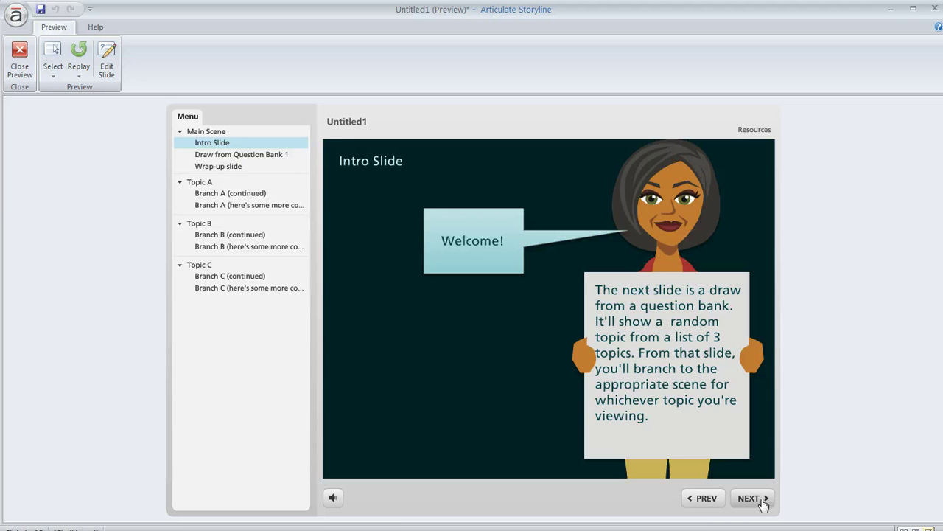
left_click(762, 499)
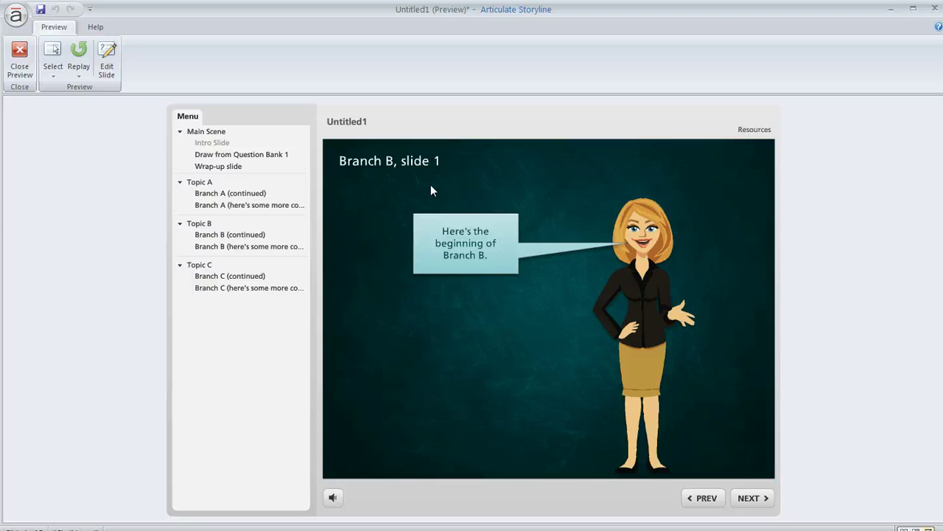
left_click(750, 498)
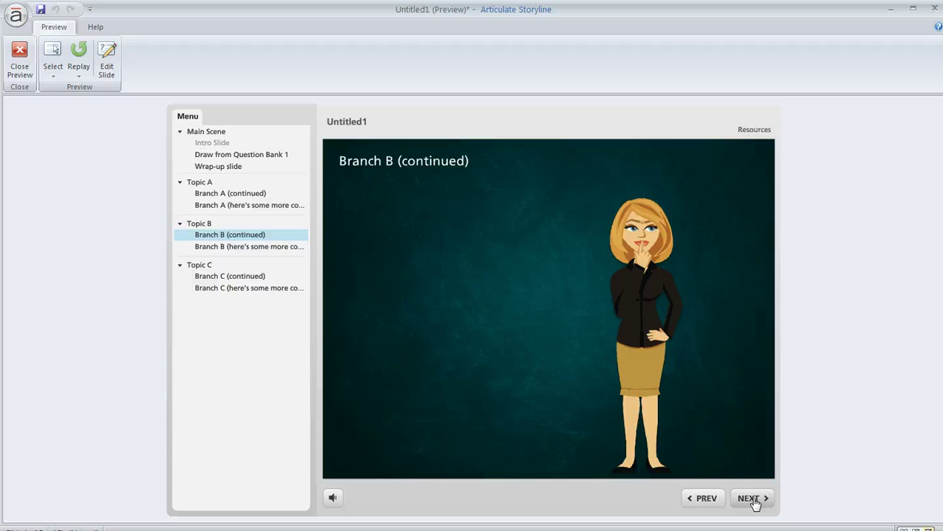
left_click(752, 500)
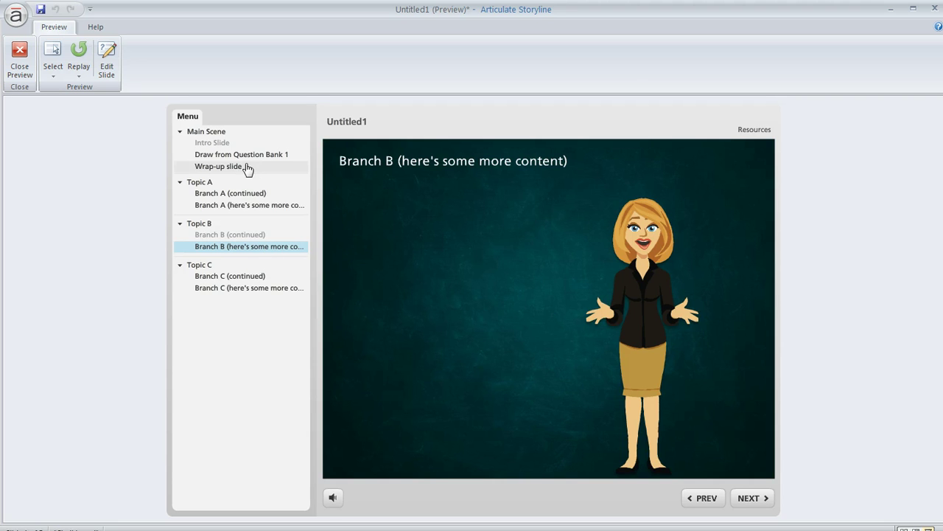
left_click(752, 500)
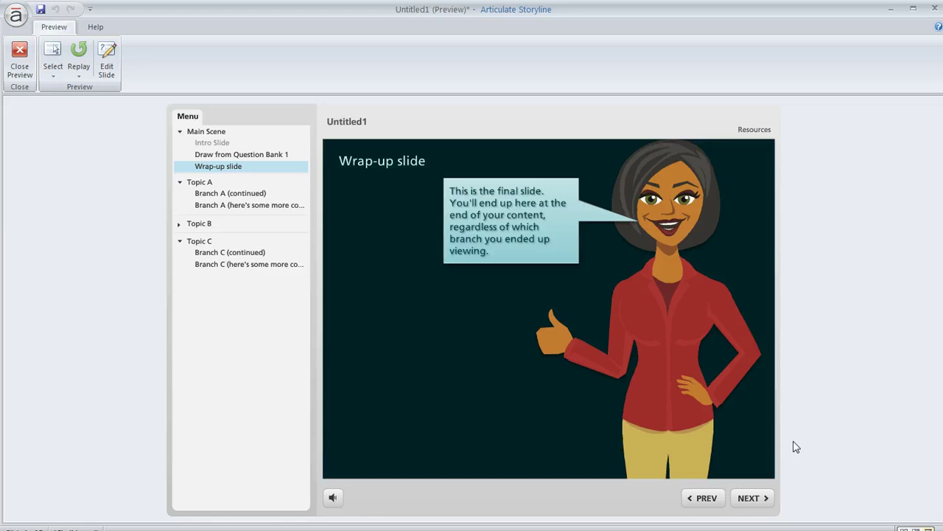
left_click(21, 59)
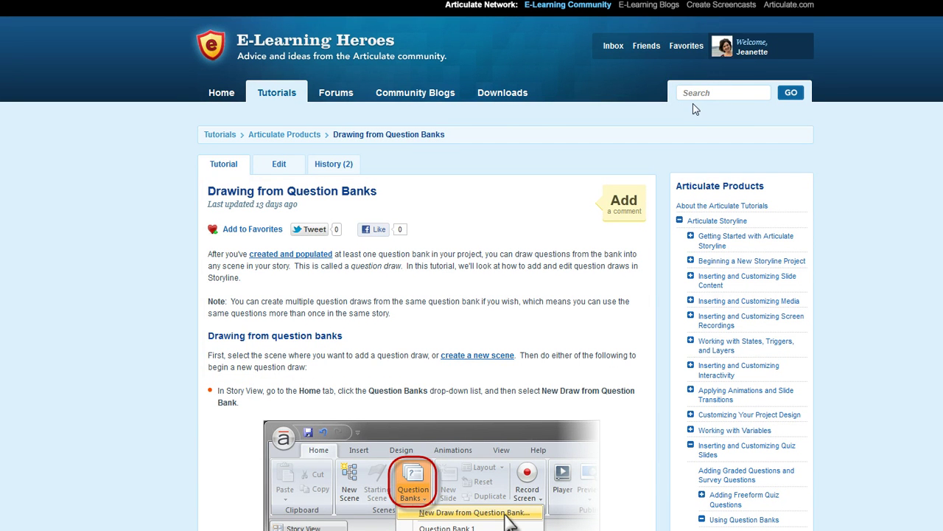
Begin a site search on the E-Learning Heroes tutorials page.
left_click(699, 93)
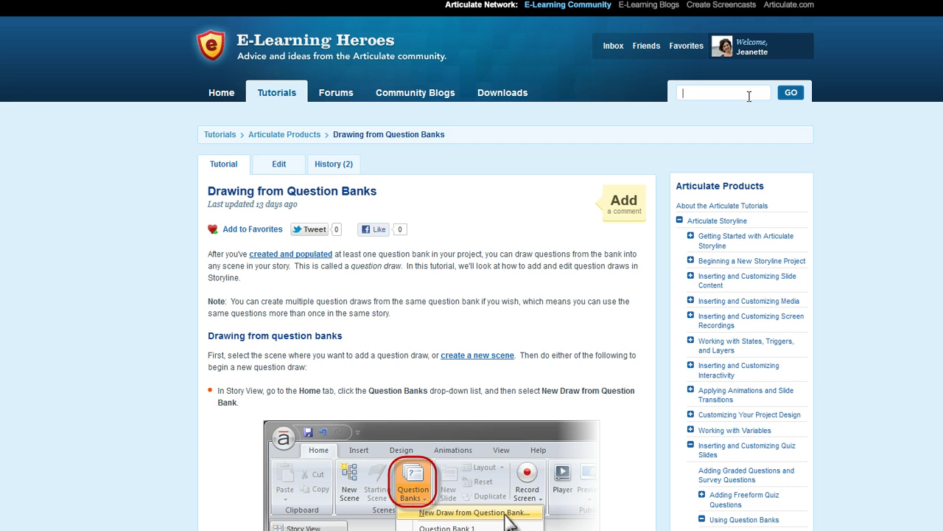